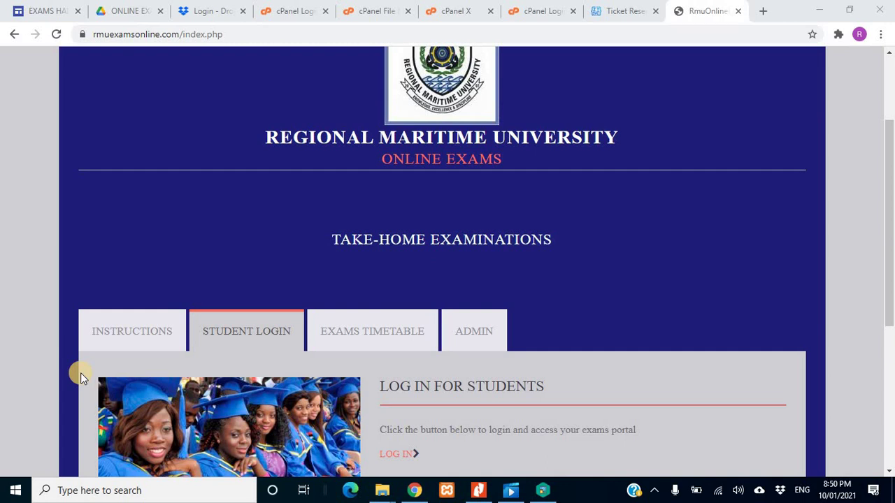
View the Instructions section under Take-Home Examinations on the exams home page
{"action": "scroll", "coordinate": [130, 336], "scroll_direction": "up", "scroll_amount": 2}
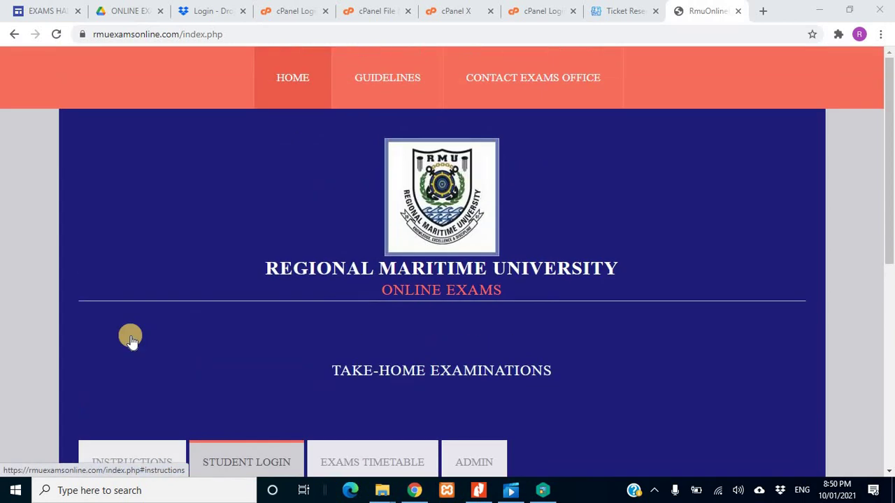
{"action": "scroll", "coordinate": [130, 339], "scroll_direction": "down", "scroll_amount": 1}
{"action": "scroll", "coordinate": [130, 339], "scroll_direction": "down", "scroll_amount": 1}
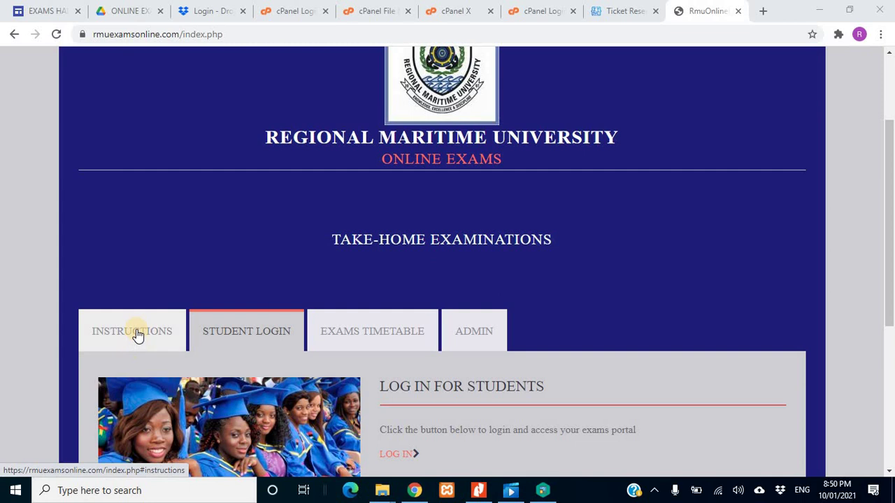
{"action": "left_click", "coordinate": [138, 335]}
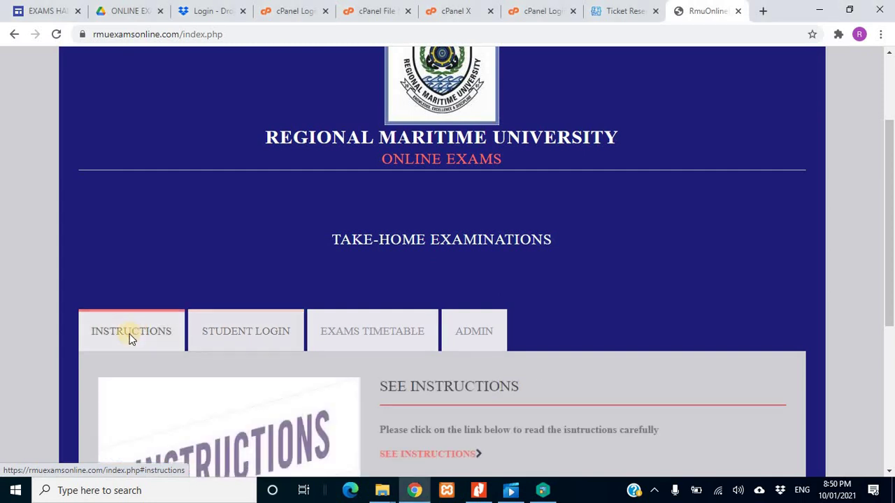
{"action": "scroll", "coordinate": [130, 339], "scroll_direction": "down", "scroll_amount": 2}
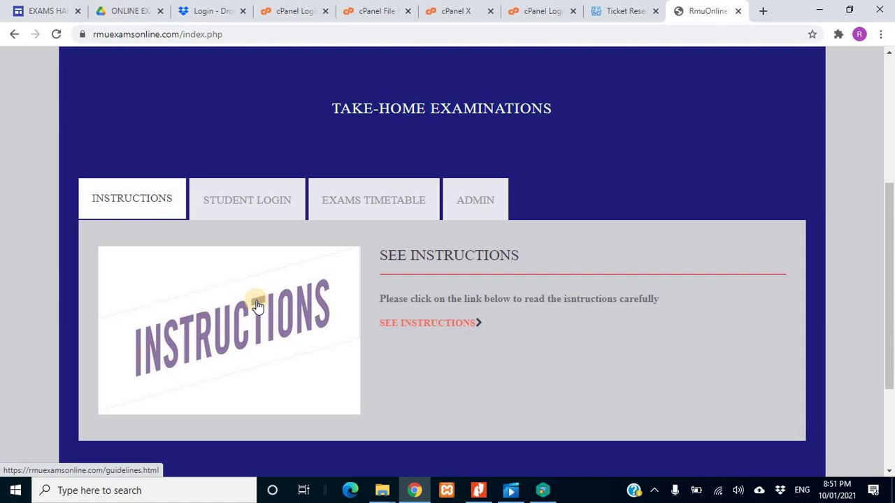
Switch to the Student Login section on the home page and open the student login form
{"action": "left_click", "coordinate": [257, 203]}
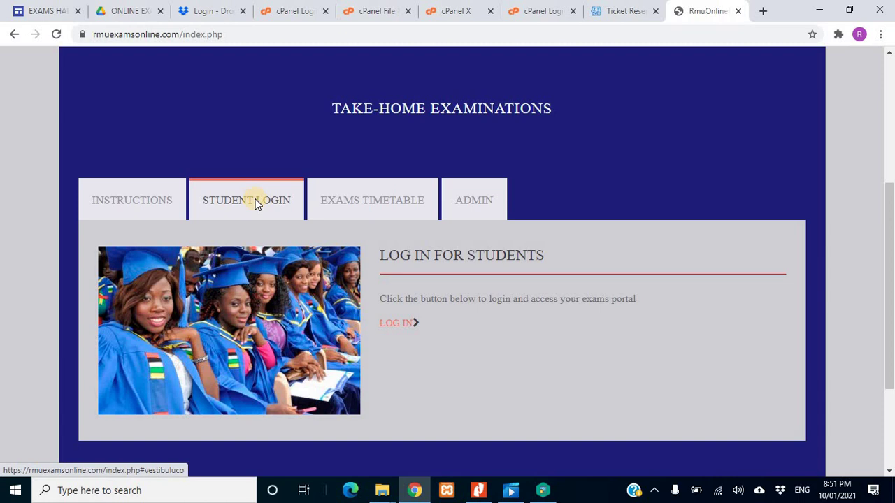
{"action": "scroll", "coordinate": [257, 203], "scroll_direction": "up", "scroll_amount": 3}
{"action": "scroll", "coordinate": [257, 203], "scroll_direction": "down", "scroll_amount": 2}
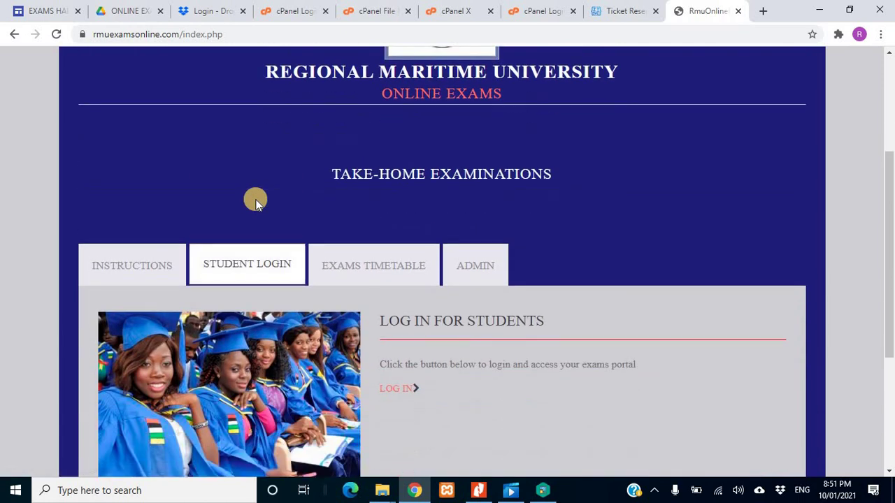
{"action": "left_click", "coordinate": [403, 392]}
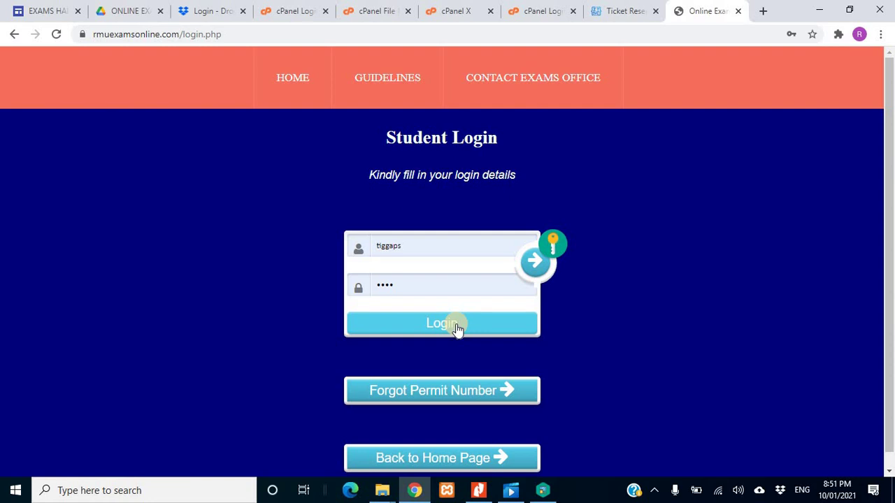
Clear the prefilled index number and permit number from the student login form
{"action": "left_click", "coordinate": [461, 248]}
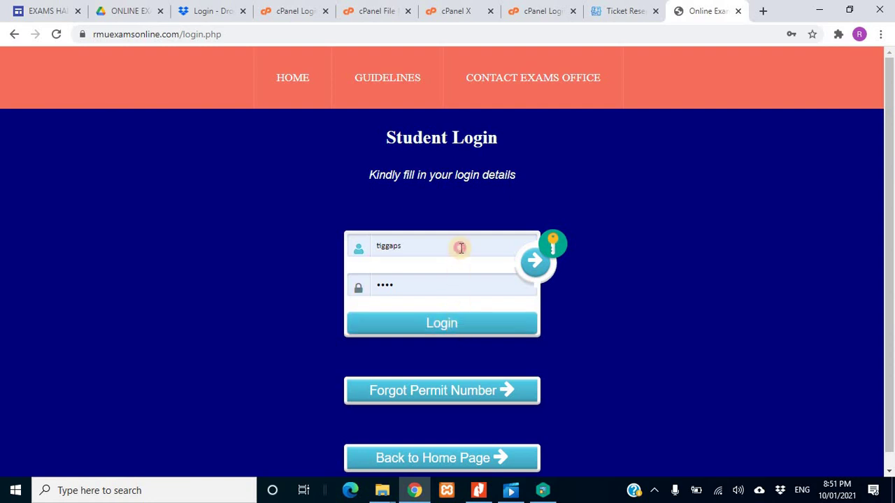
{"action": "key", "text": "BackSpace"}
{"action": "key", "text": "BackSpace"}
{"action": "key", "text": "BackSpace"}
{"action": "key", "text": "BackSpace"}
{"action": "key", "text": "BackSpace"}
{"action": "key", "text": "BackSpace"}
{"action": "key", "text": "BackSpace"}
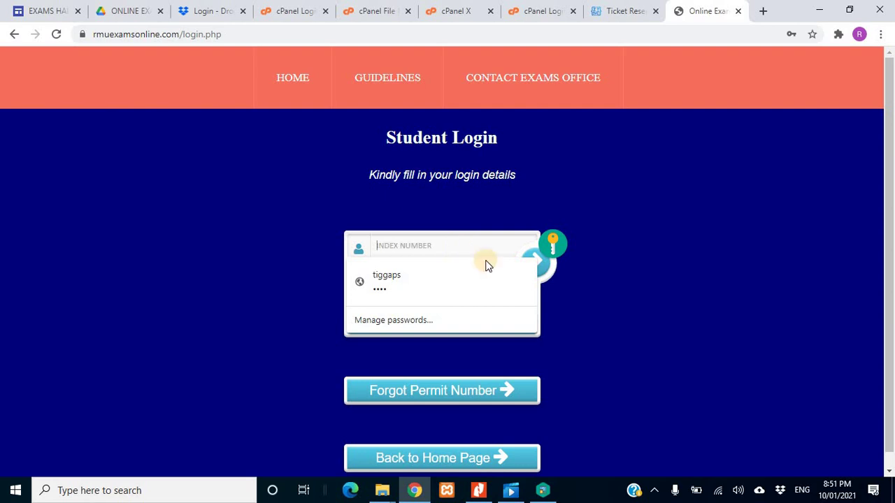
{"action": "left_click", "coordinate": [623, 230]}
{"action": "left_click", "coordinate": [423, 289]}
{"action": "key", "text": "BackSpace"}
{"action": "key", "text": "BackSpace"}
{"action": "key", "text": "BackSpace"}
{"action": "key", "text": "BackSpace"}
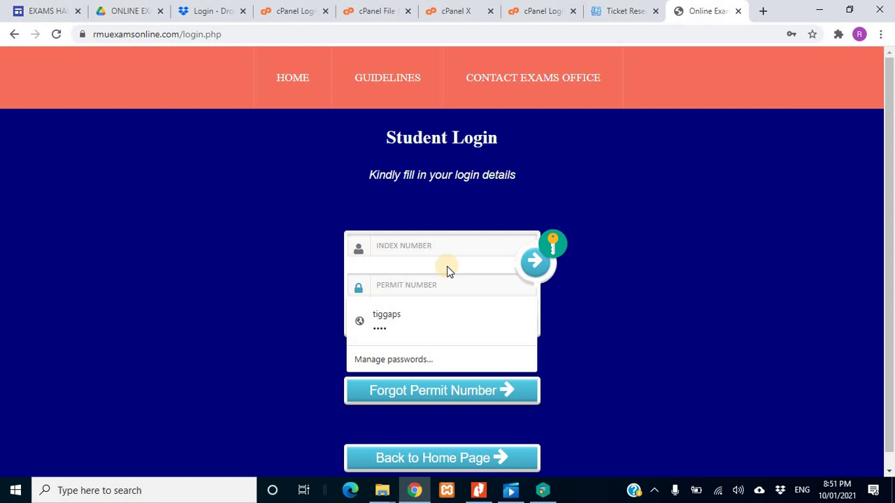
Fill in the index number and permit number from the saved credentials and log in to the student dashboard
{"action": "left_click", "coordinate": [404, 314]}
{"action": "left_click", "coordinate": [433, 327]}
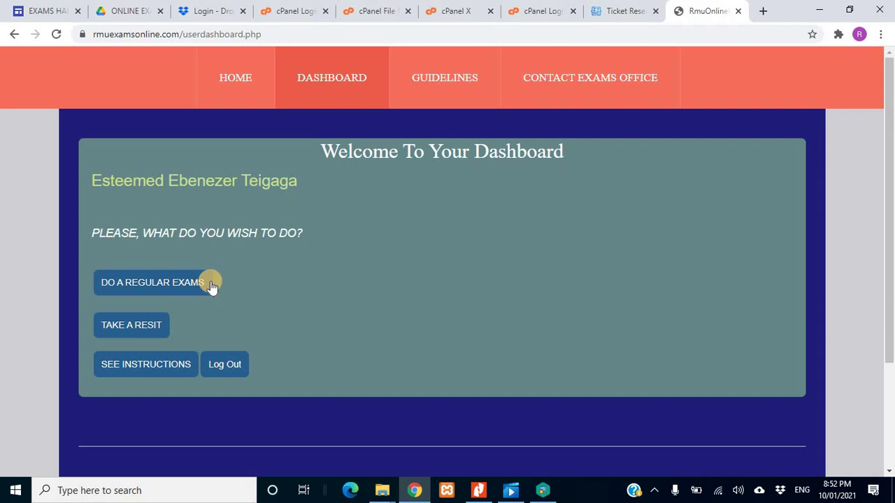
Choose to do a regular exam, get the question papers, and open the BME 24 folder of the Marine Engineering Department
{"action": "left_click", "coordinate": [165, 288]}
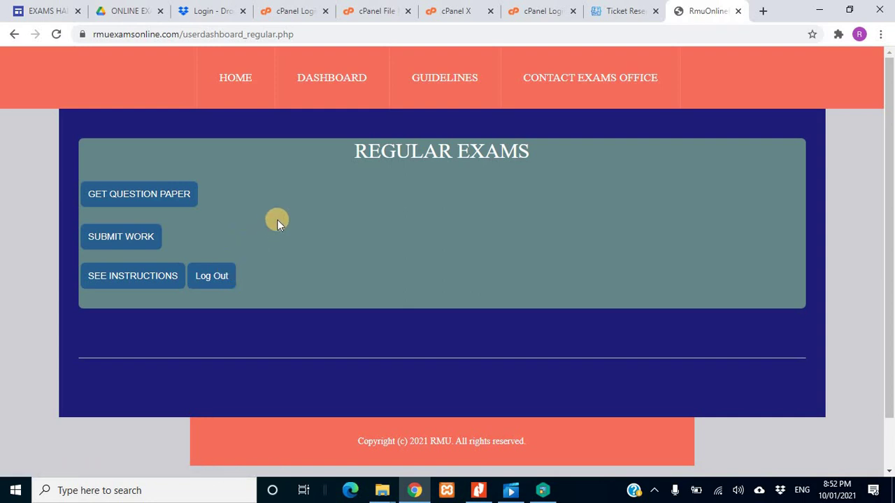
{"action": "left_click", "coordinate": [142, 196]}
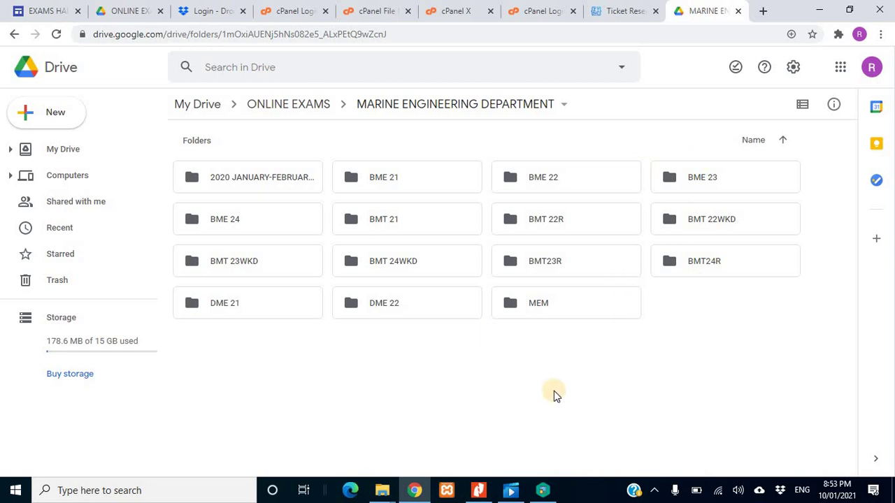
{"action": "double_click", "coordinate": [226, 221]}
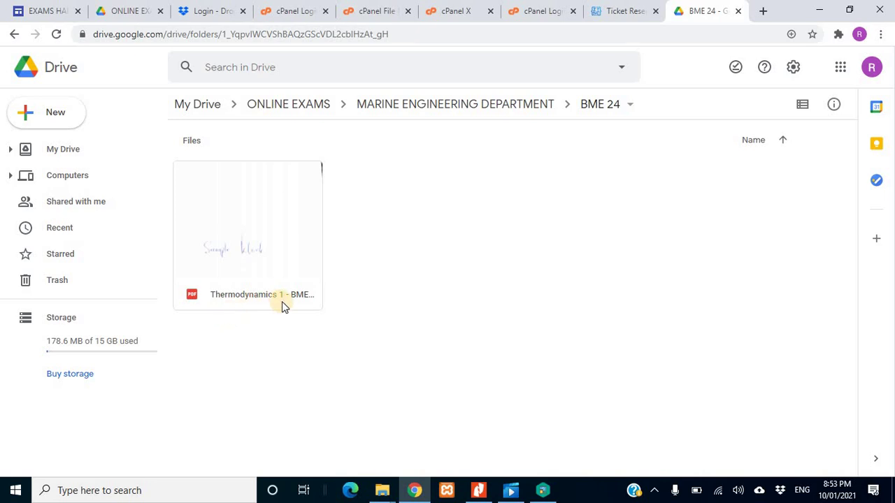
Download the Thermodynamics 1 question paper PDF to the Documents download folder
{"action": "right_click", "coordinate": [305, 203]}
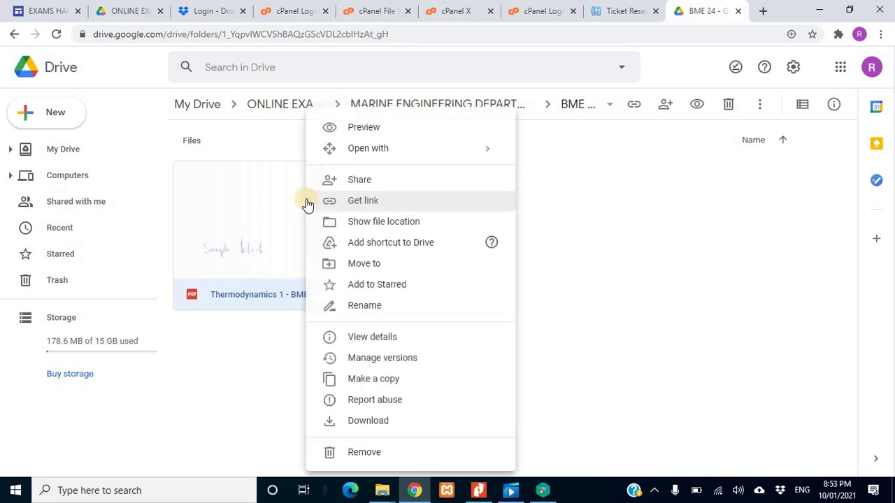
{"action": "left_click", "coordinate": [362, 423]}
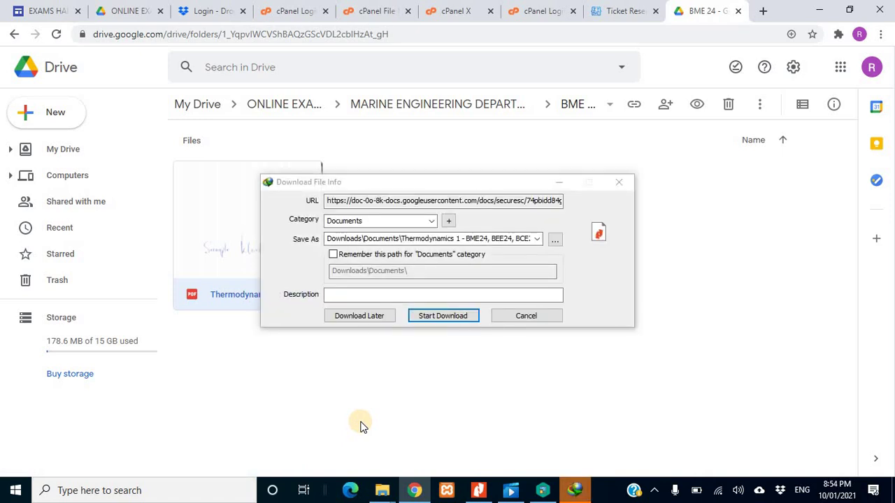
{"action": "left_click", "coordinate": [441, 316]}
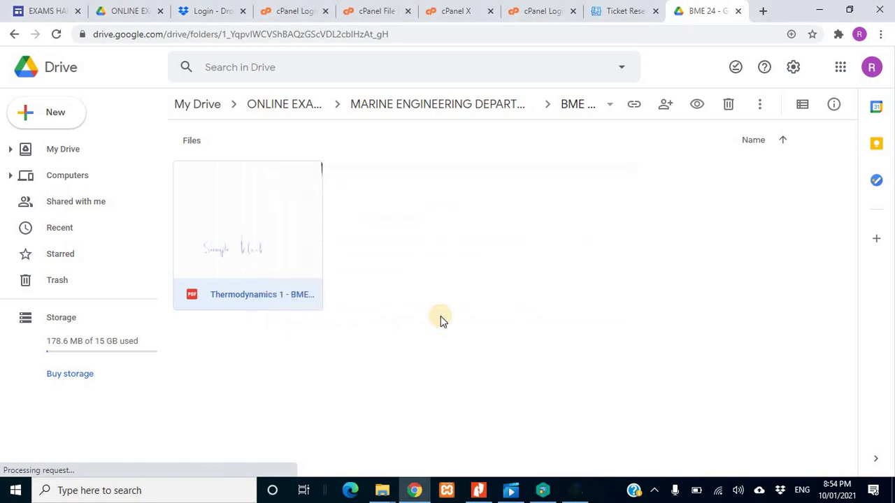
Locate the downloaded Thermodynamics 1 PDF in File Explorer, widen the Name column to read its full name, and close the window
{"action": "left_click", "coordinate": [462, 299]}
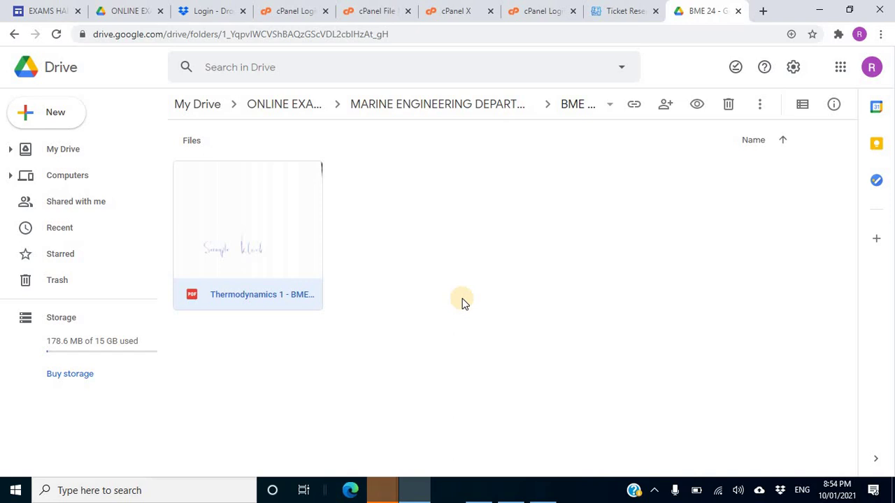
{"action": "left_click", "coordinate": [382, 490]}
{"action": "left_click", "coordinate": [528, 456]}
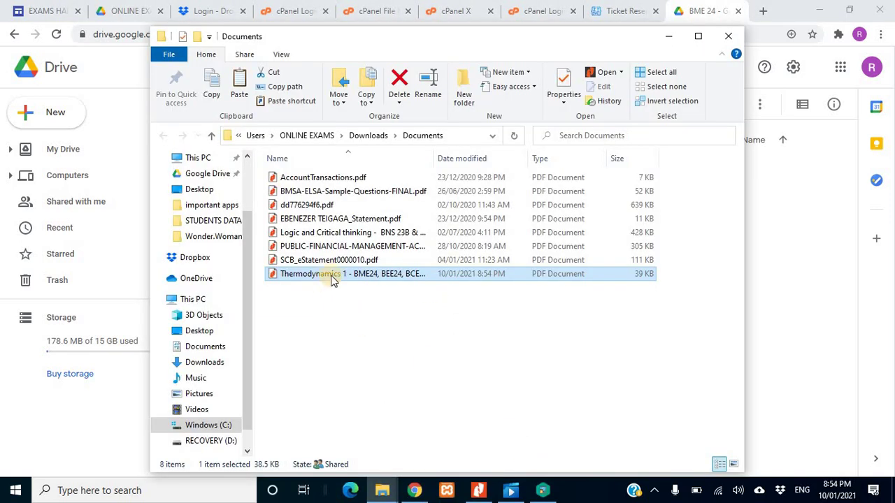
{"action": "left_click_drag", "start_coordinate": [458, 158], "coordinate": [526, 163]}
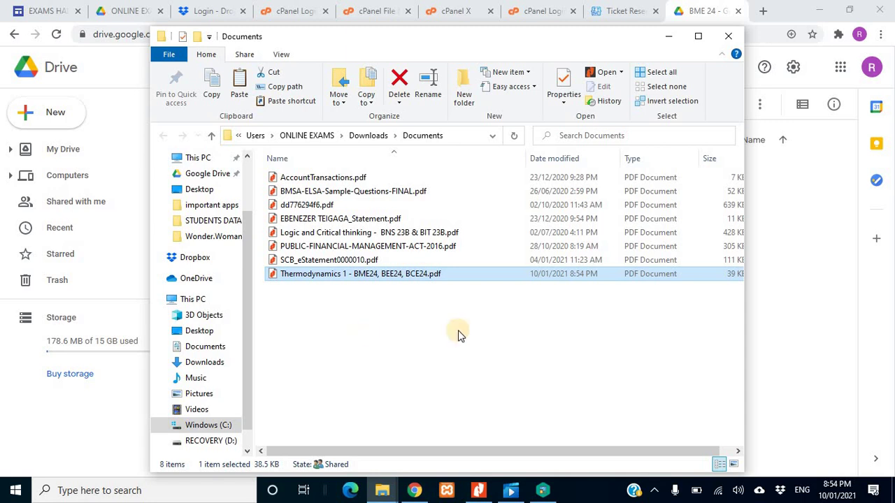
{"action": "left_click", "coordinate": [735, 41]}
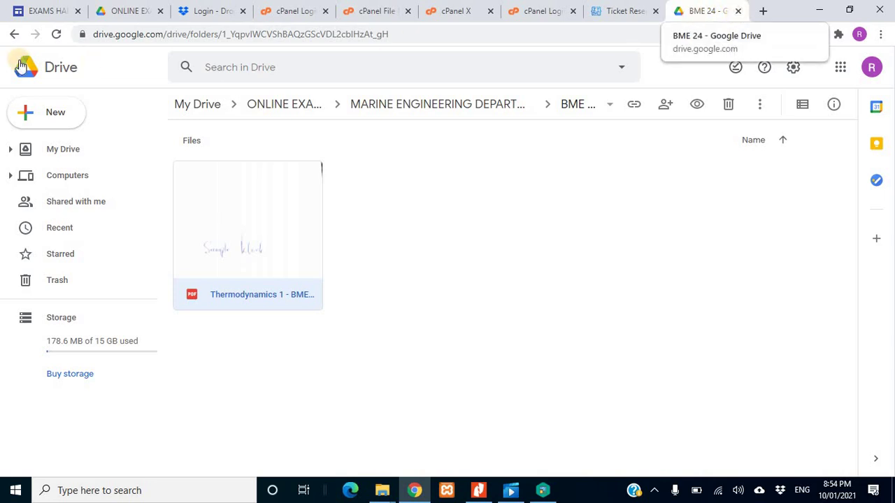
Go back from the Drive folders to the online exams website
{"action": "left_click", "coordinate": [12, 36]}
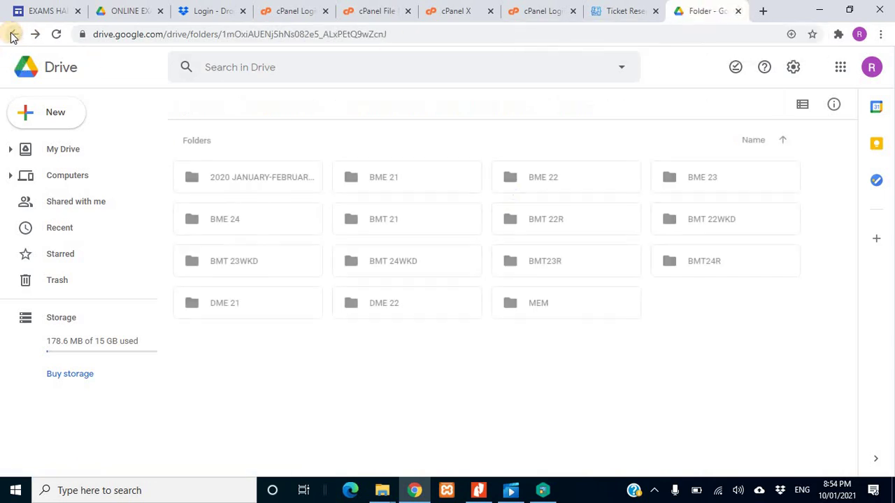
{"action": "left_click", "coordinate": [11, 36]}
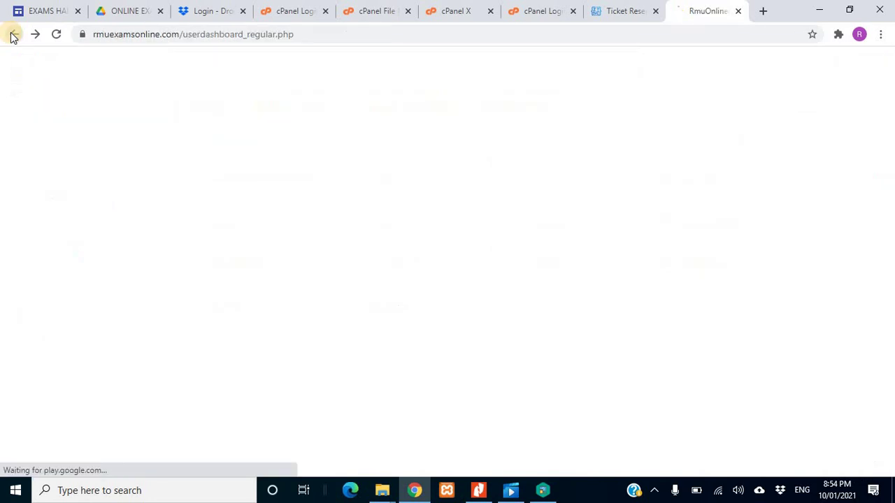
{"action": "left_click", "coordinate": [12, 36]}
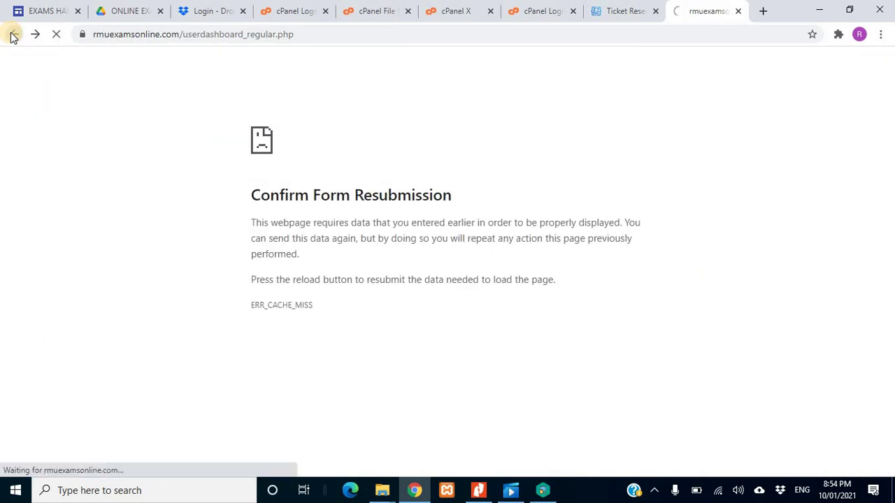
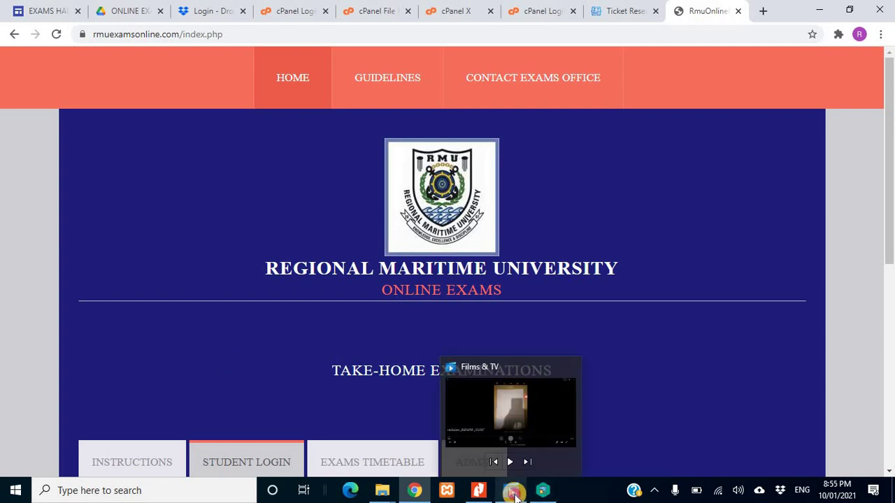
Switch to Films & TV, play the mobizen_20210110_203317 phone scanning video, and pause it at the Save PDF screen
{"action": "left_click", "coordinate": [516, 493]}
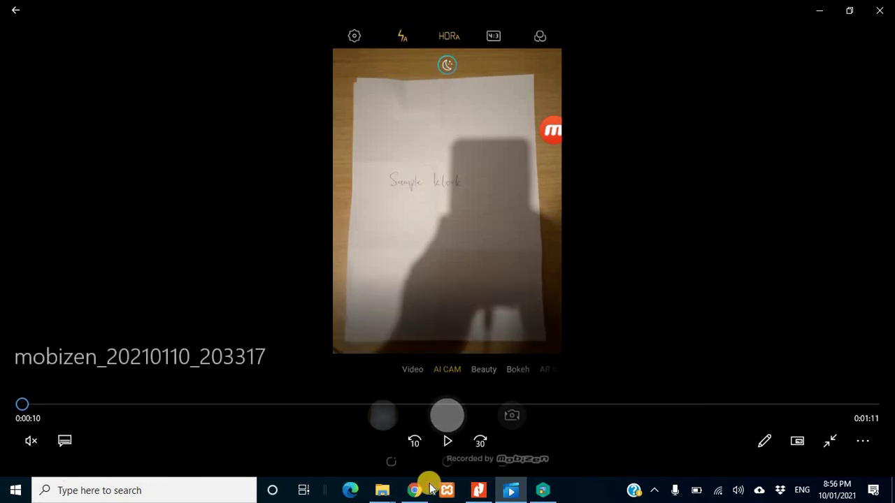
{"action": "left_click", "coordinate": [448, 442]}
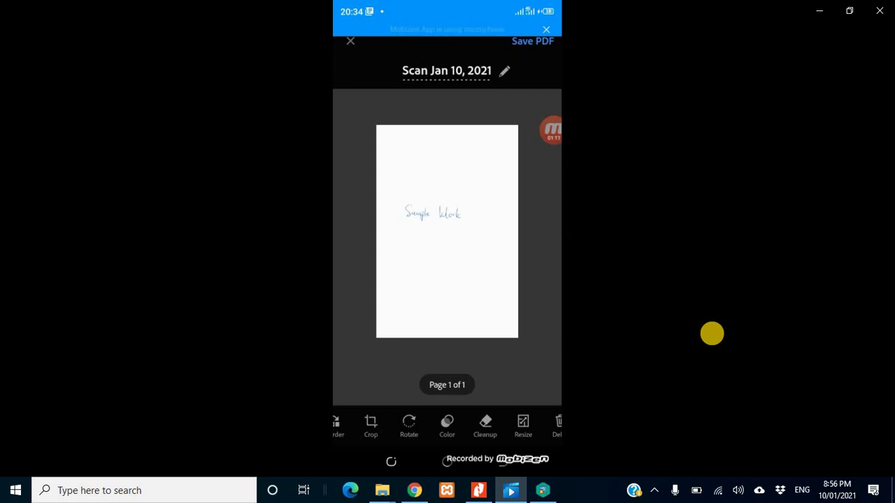
{"action": "mouse_move", "coordinate": [444, 420]}
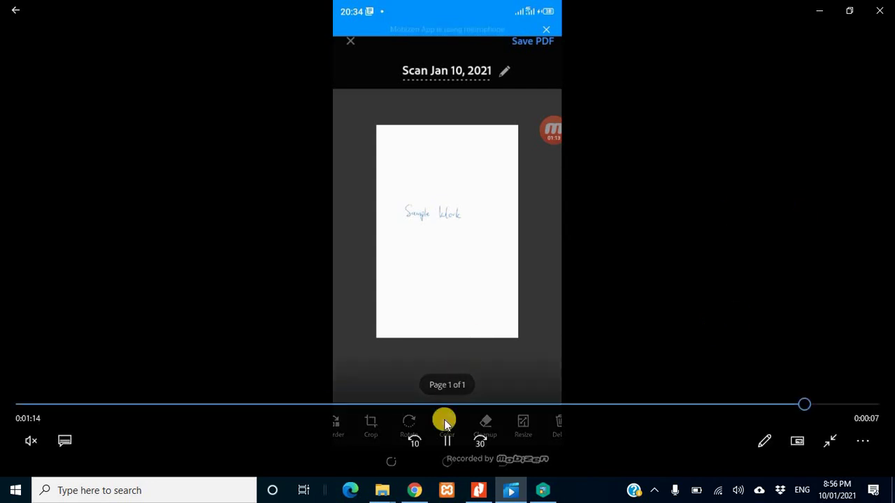
{"action": "left_click", "coordinate": [448, 441]}
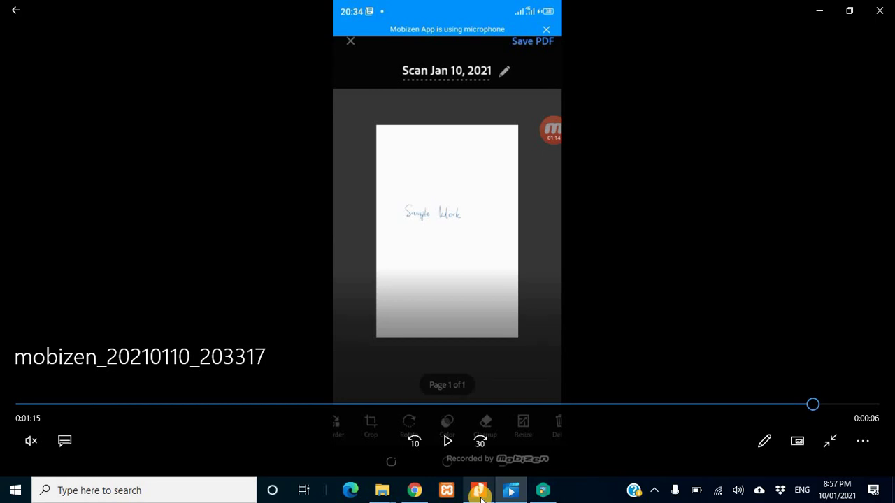
Switch to Nitro Pro and compare the clean Thermodynamics 1 scan with the photographed page in IMG_20210110_200952_129
{"action": "left_click", "coordinate": [481, 497]}
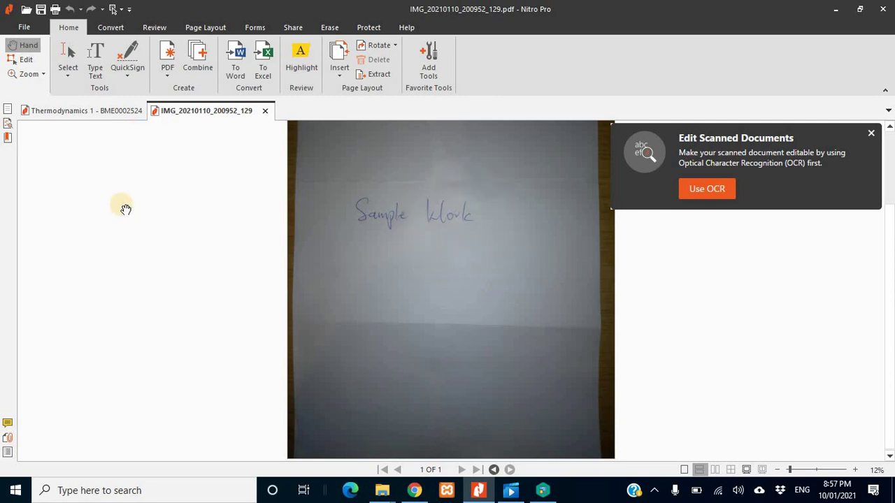
{"action": "left_click", "coordinate": [87, 112]}
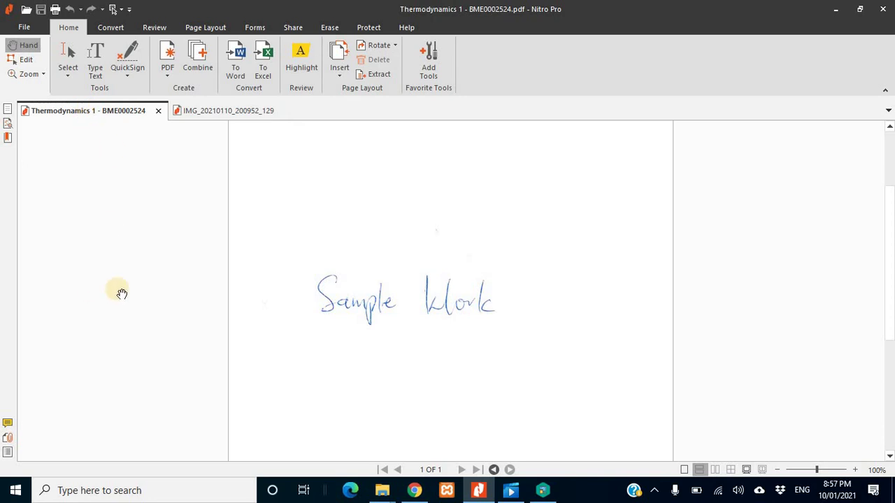
{"action": "left_click", "coordinate": [218, 109]}
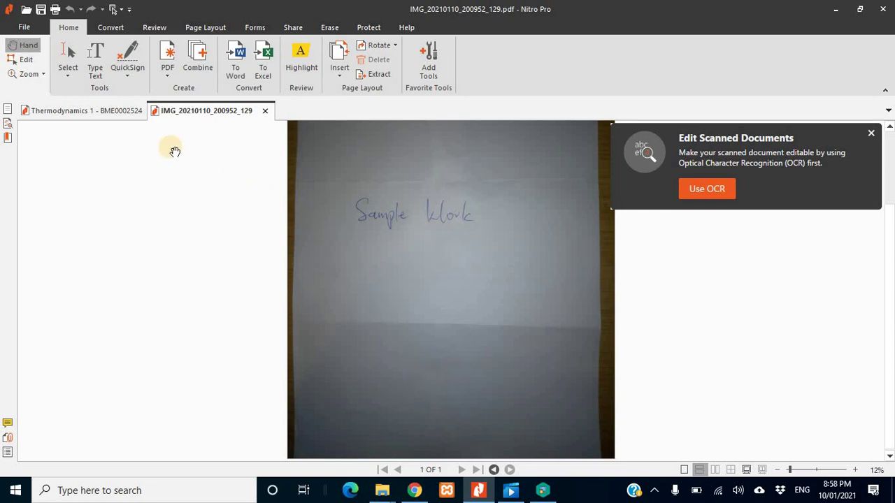
{"action": "left_click", "coordinate": [84, 110]}
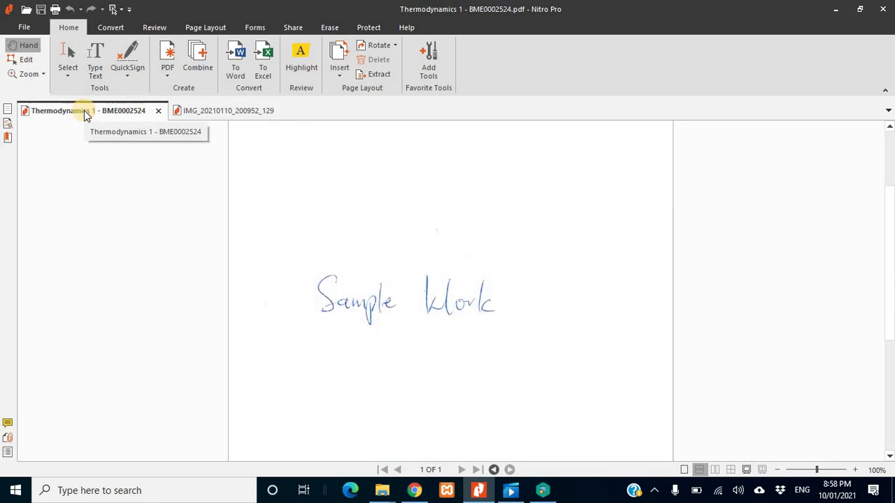
{"action": "left_click", "coordinate": [404, 349]}
{"action": "key", "text": "ctrl+Tab"}
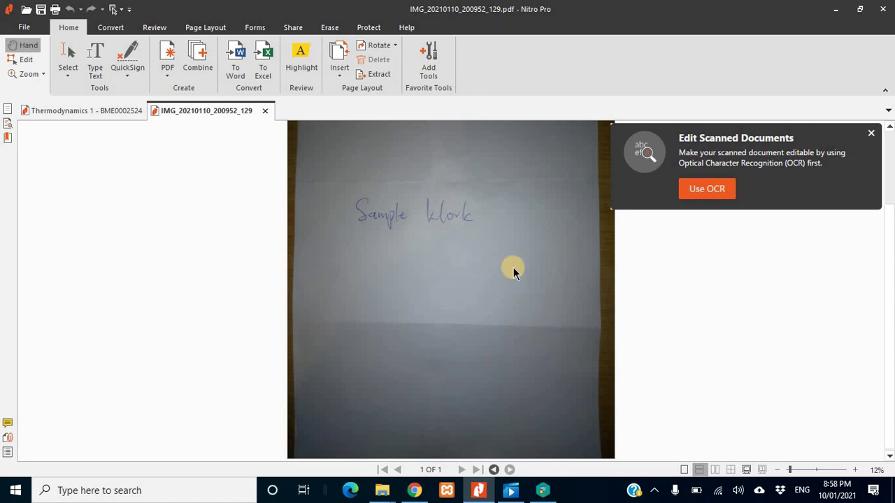
{"action": "left_click", "coordinate": [93, 110]}
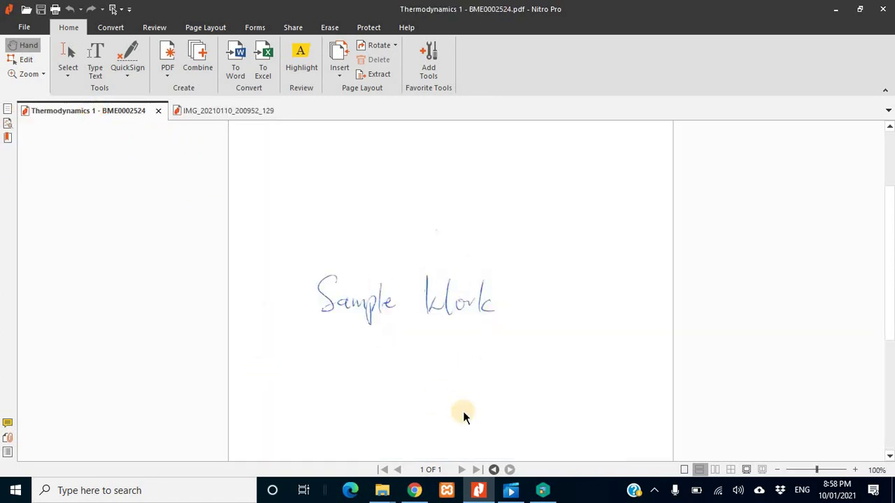
Look over the full Thermodynamics 1 scan, and minimise Nitro Pro and Films & TV to return to the exams website
{"action": "scroll", "coordinate": [462, 410], "scroll_direction": "down", "scroll_amount": 5}
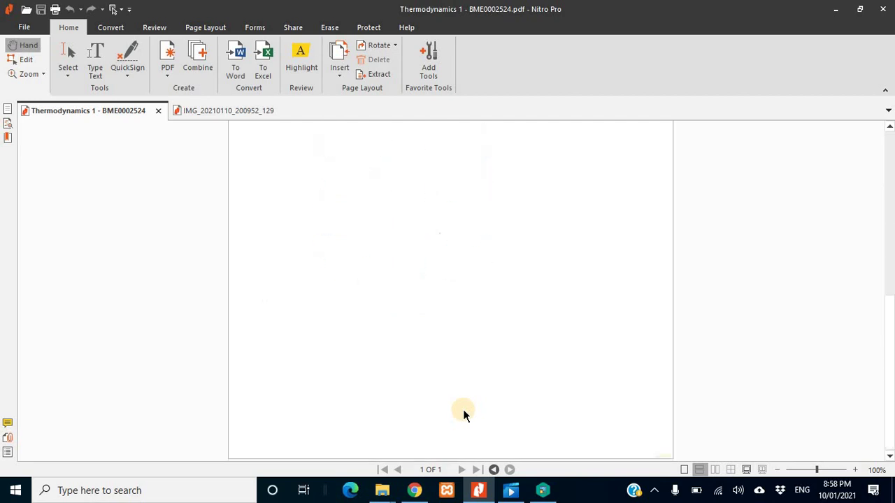
{"action": "scroll", "coordinate": [463, 412], "scroll_direction": "up", "scroll_amount": 5}
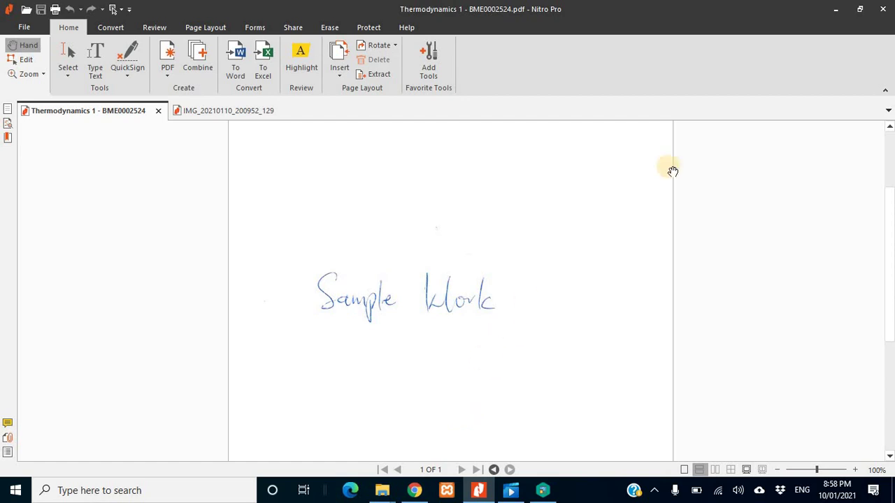
{"action": "left_click", "coordinate": [838, 9]}
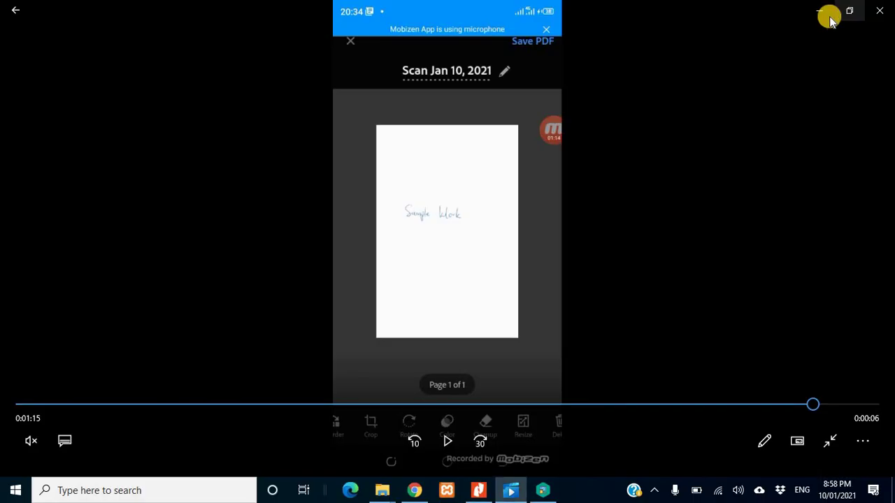
{"action": "left_click", "coordinate": [820, 10]}
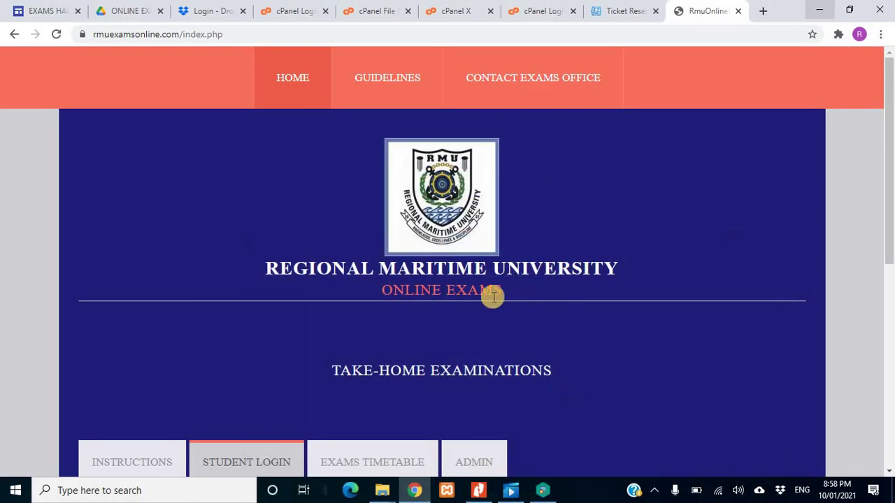
Open the student login page and log in to the exams dashboard with the saved login details
{"action": "scroll", "coordinate": [353, 329], "scroll_direction": "down", "scroll_amount": 4}
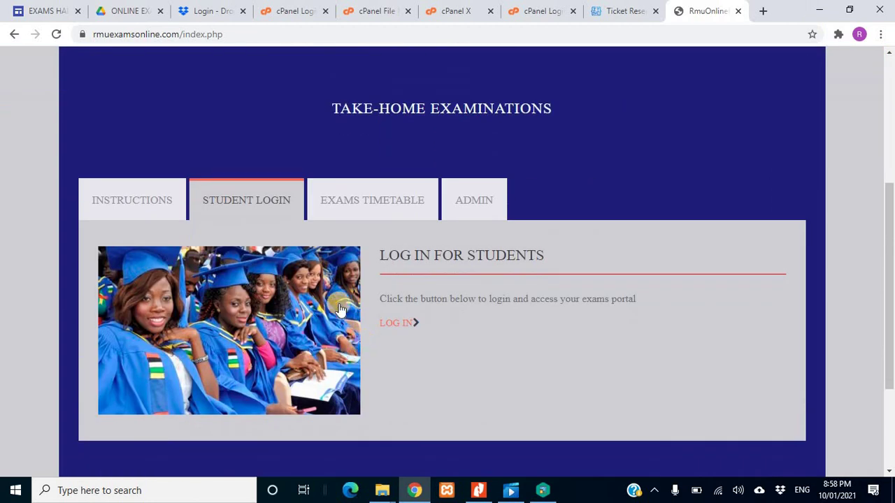
{"action": "left_click", "coordinate": [395, 326]}
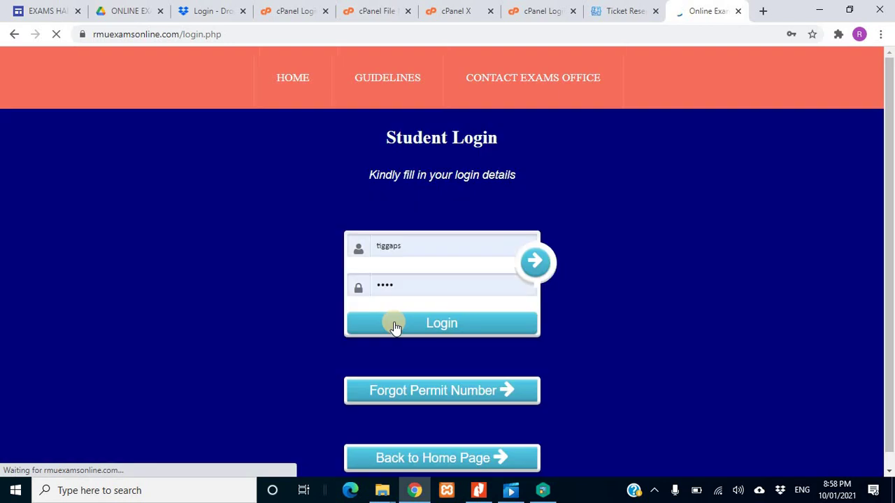
{"action": "left_click", "coordinate": [434, 328]}
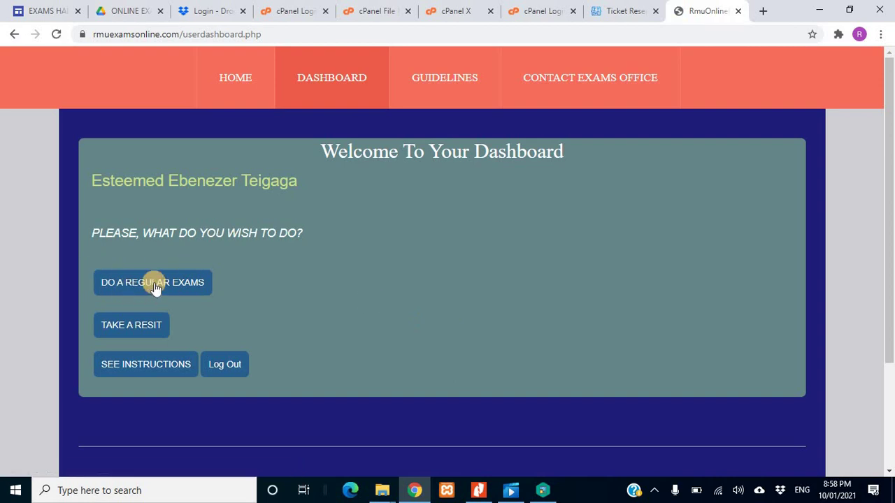
Go to work submission for regular exams and open the upload request for the main stream BME24 class
{"action": "left_click", "coordinate": [154, 283]}
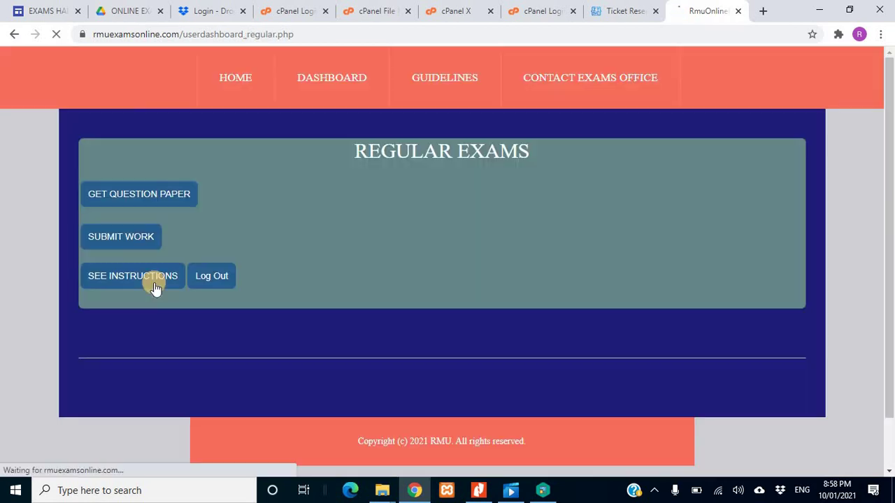
{"action": "left_click", "coordinate": [121, 236]}
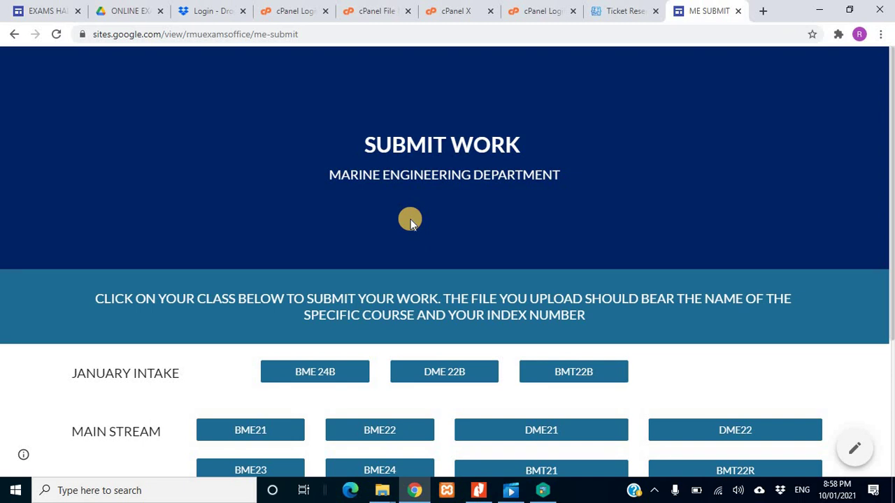
{"action": "scroll", "coordinate": [410, 219], "scroll_direction": "down", "scroll_amount": 1}
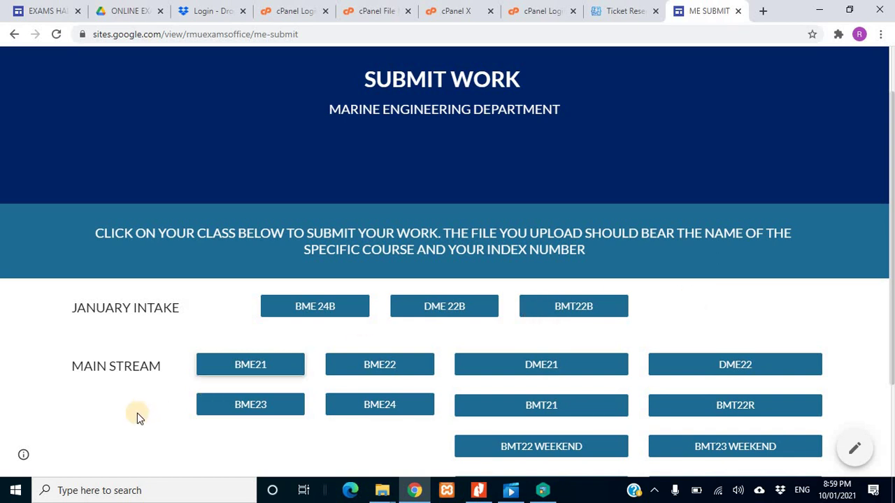
{"action": "scroll", "coordinate": [137, 413], "scroll_direction": "down", "scroll_amount": 2}
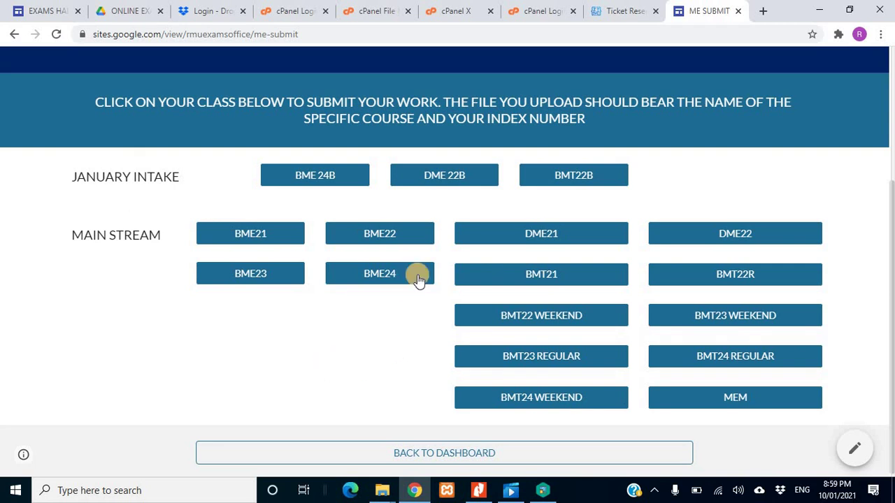
{"action": "left_click", "coordinate": [392, 278]}
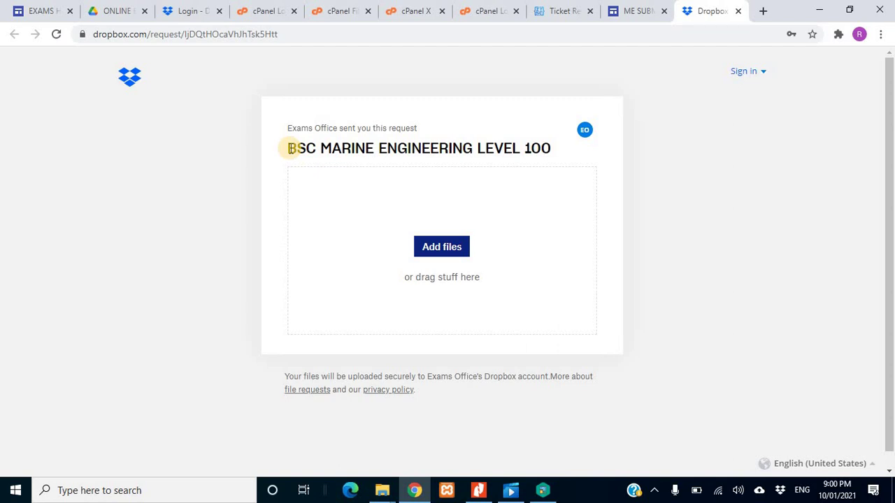
{"action": "left_click", "coordinate": [443, 250]}
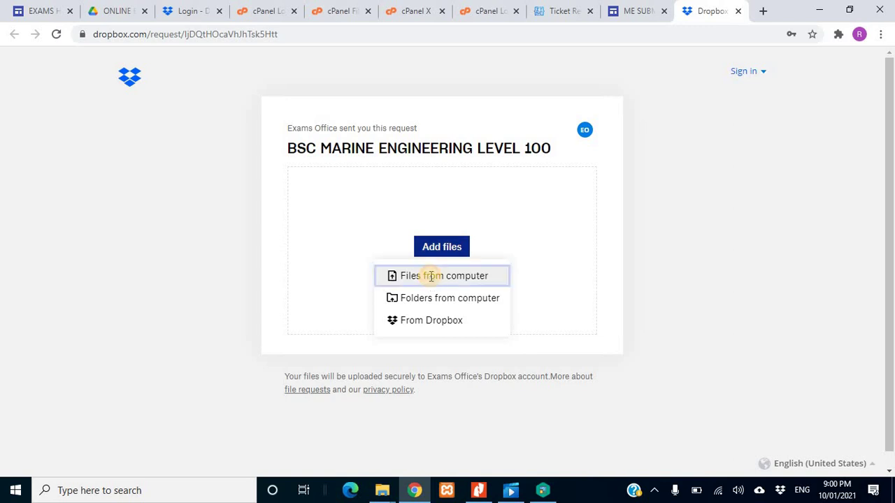
{"action": "left_click", "coordinate": [430, 276]}
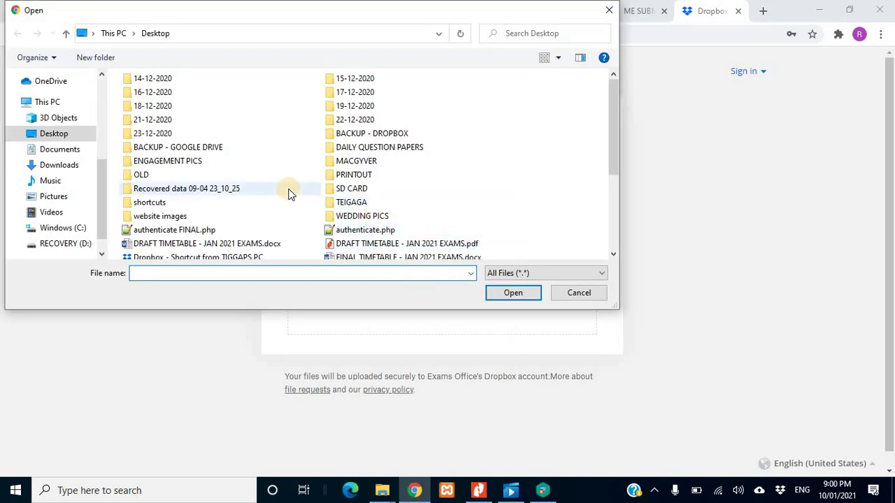
{"action": "scroll", "coordinate": [374, 163], "scroll_direction": "down", "scroll_amount": 3}
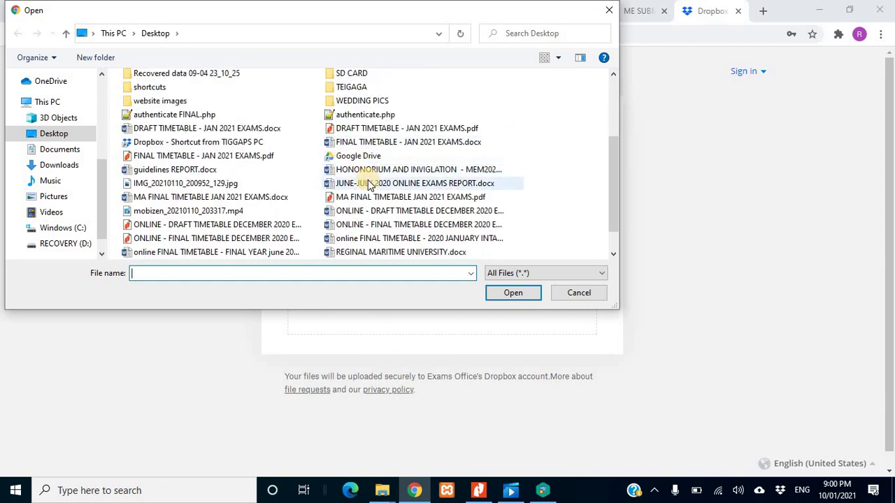
{"action": "scroll", "coordinate": [369, 183], "scroll_direction": "down", "scroll_amount": 1}
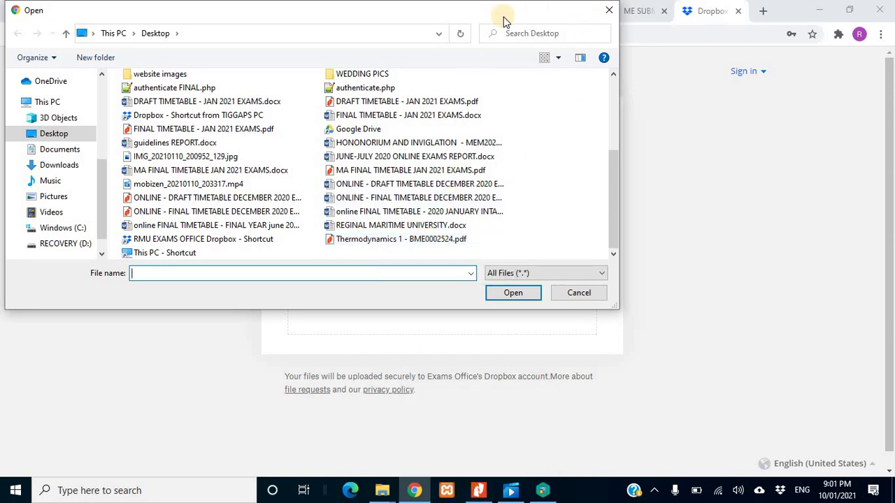
{"action": "left_click", "coordinate": [609, 10]}
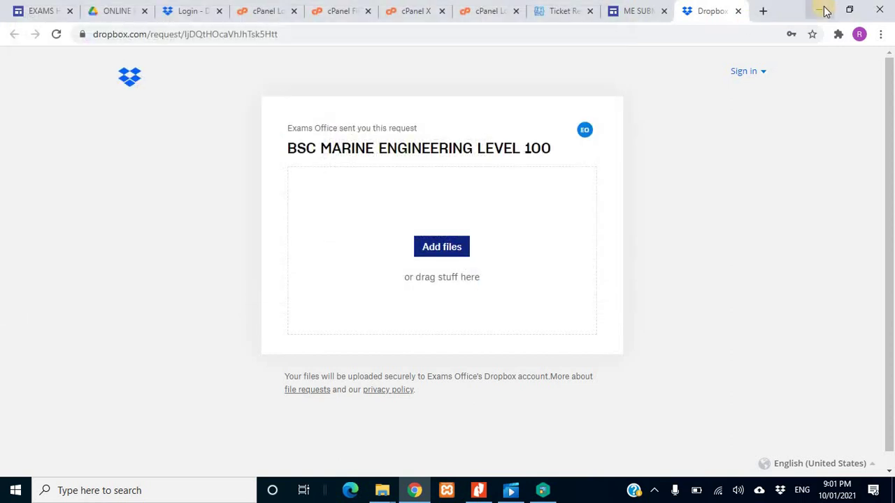
Show the desktop and examine the full file names of the Thermodynamics 1 PDF and the IMG_20210110_200952_129.jpg photo
{"action": "left_click", "coordinate": [822, 9]}
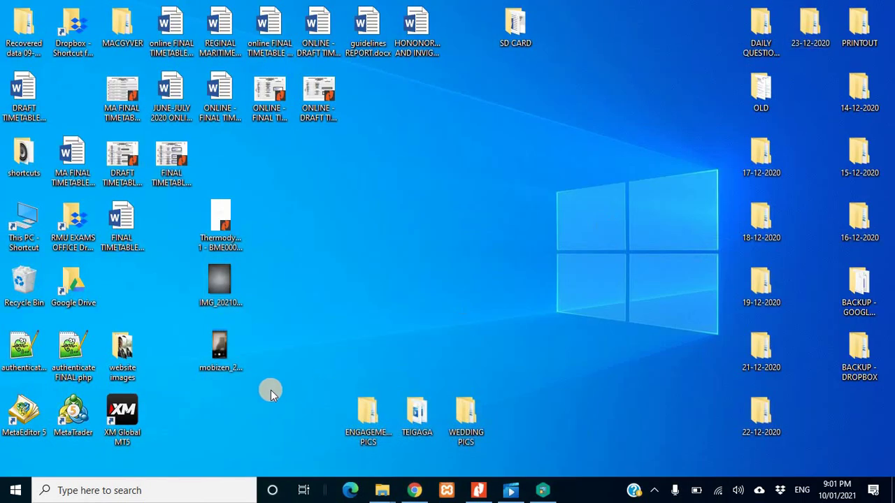
{"action": "left_click", "coordinate": [231, 218]}
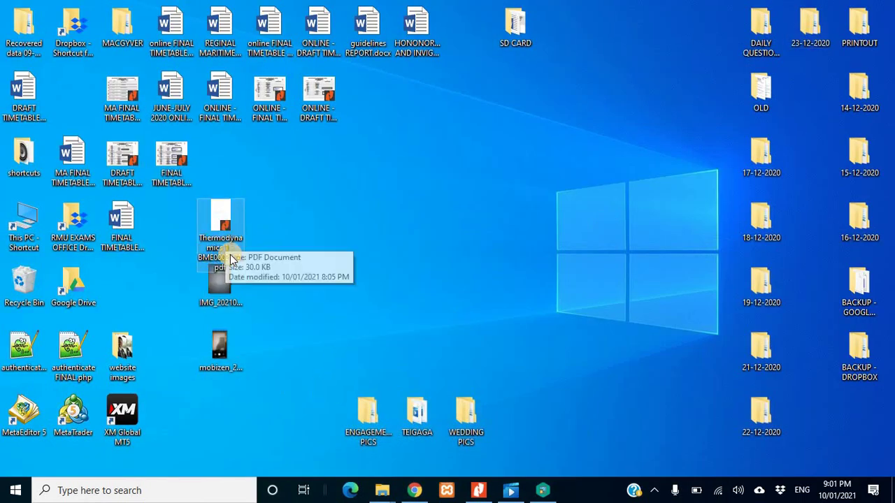
{"action": "left_click", "coordinate": [228, 245]}
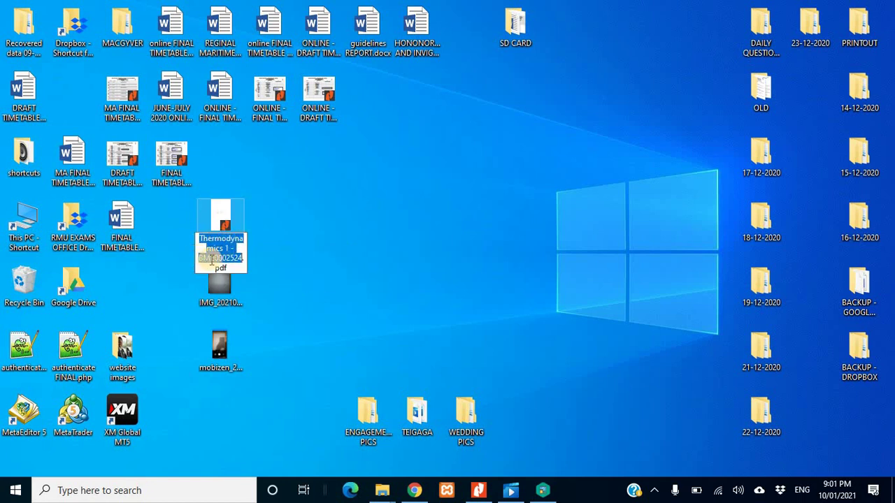
{"action": "left_click_drag", "start_coordinate": [225, 259], "coordinate": [196, 259]}
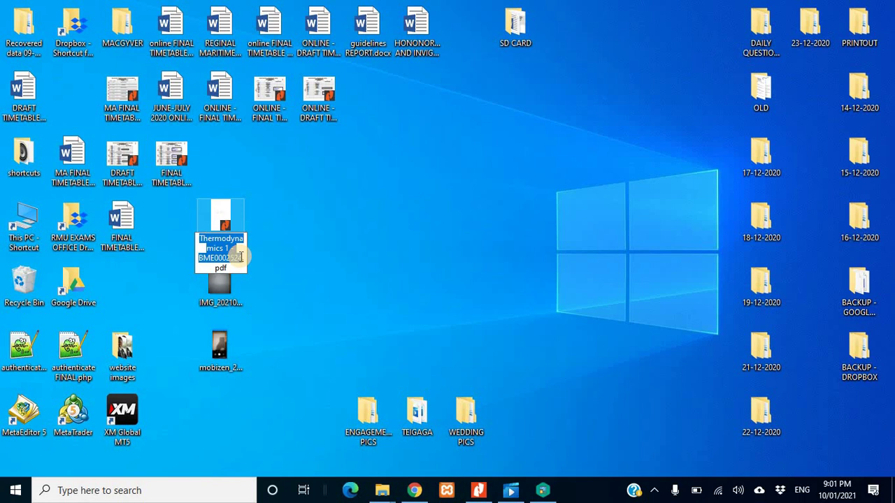
{"action": "left_click", "coordinate": [358, 282]}
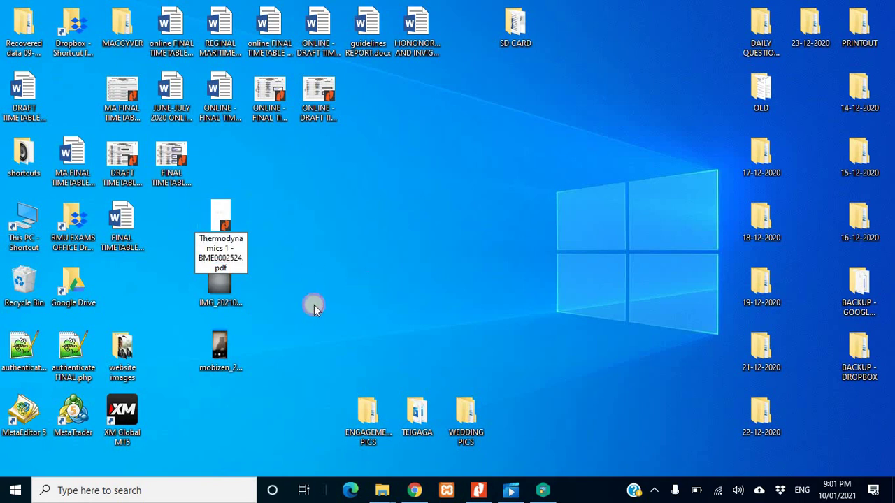
{"action": "left_click", "coordinate": [227, 307]}
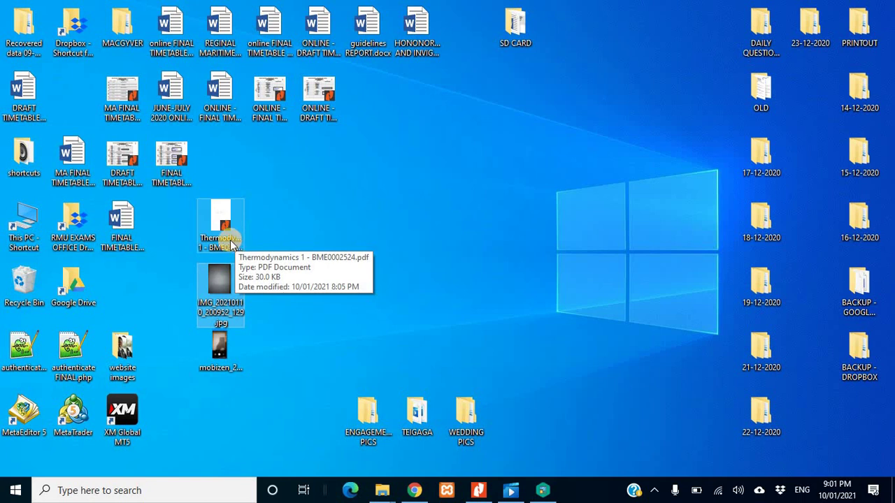
{"action": "left_click", "coordinate": [226, 314]}
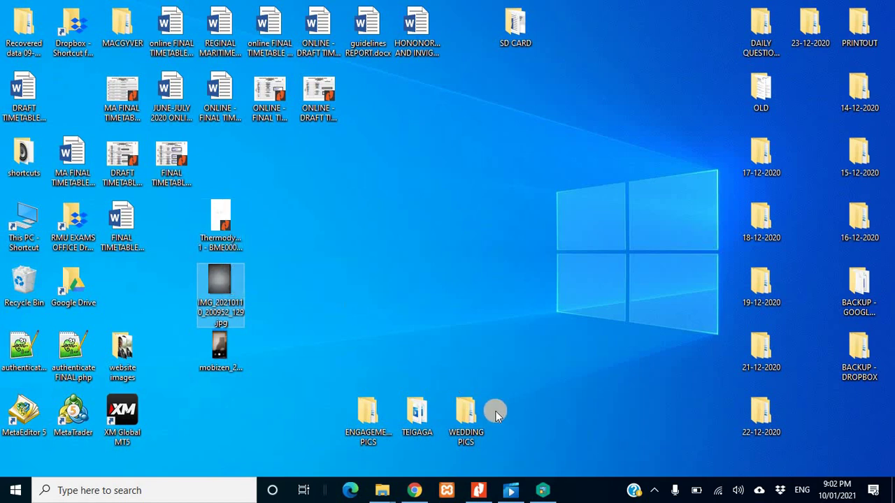
Return to the Dropbox file request and add the Thermodynamics 1 PDF from the computer's Desktop folder
{"action": "left_click", "coordinate": [413, 491]}
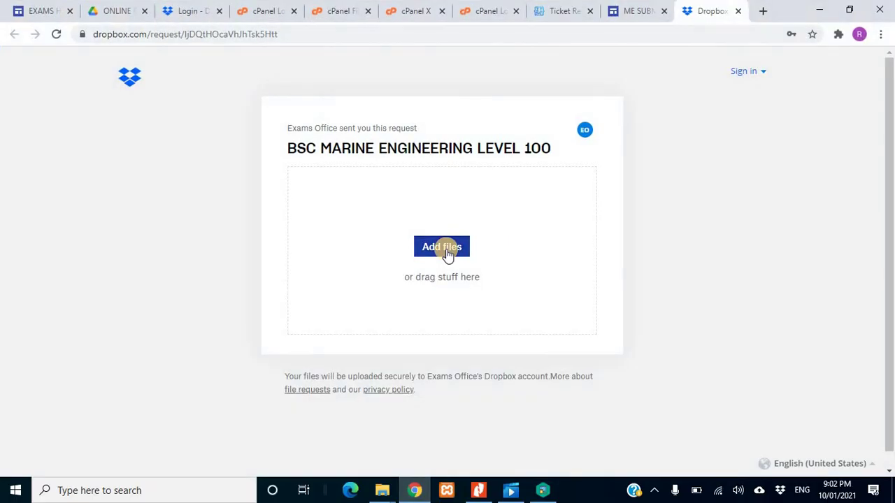
{"action": "left_click", "coordinate": [446, 249]}
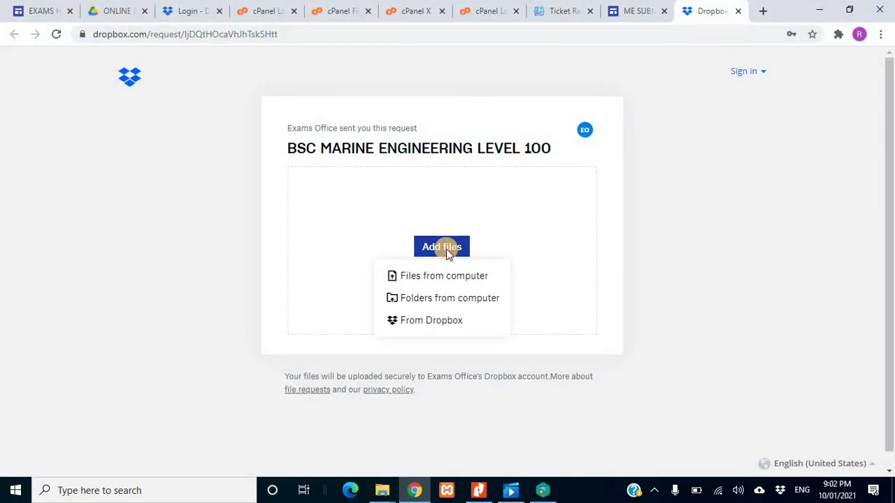
{"action": "left_click", "coordinate": [470, 275]}
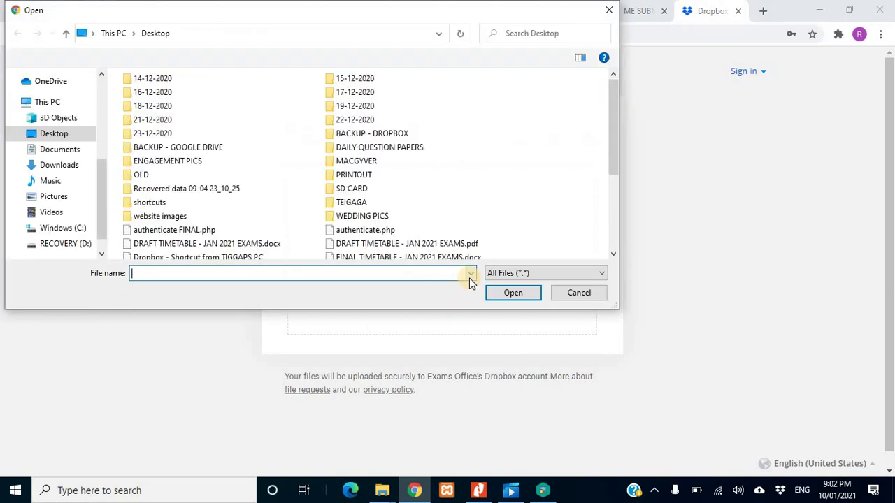
{"action": "scroll", "coordinate": [432, 218], "scroll_direction": "down", "scroll_amount": 5}
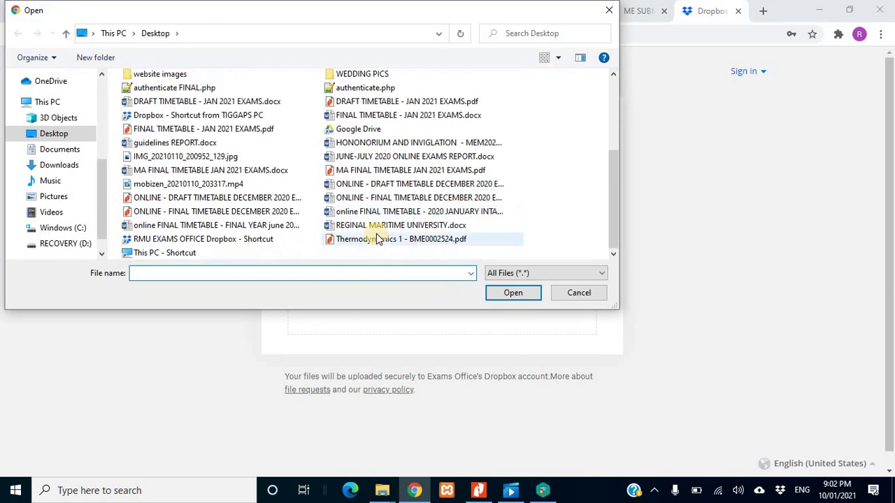
{"action": "double_click", "coordinate": [382, 241]}
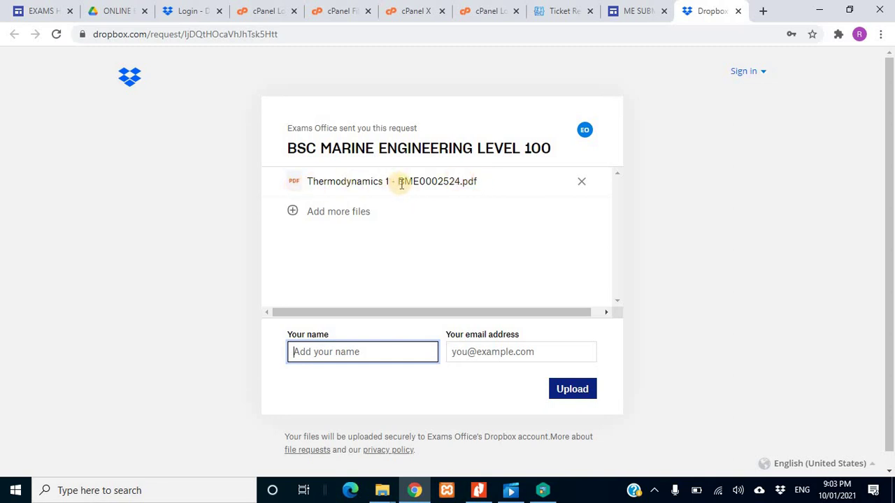
Fill in the student's name and e-mail address for the upload using the saved suggestions
{"action": "left_click", "coordinate": [366, 355]}
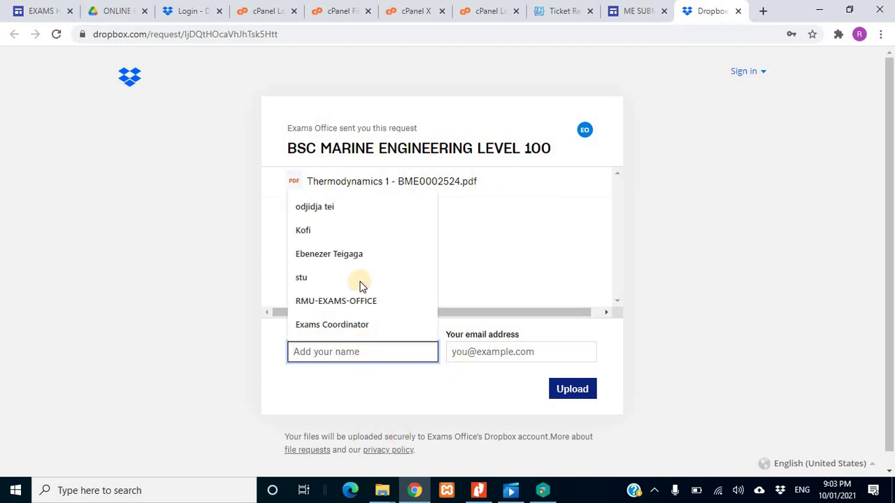
{"action": "left_click", "coordinate": [355, 256]}
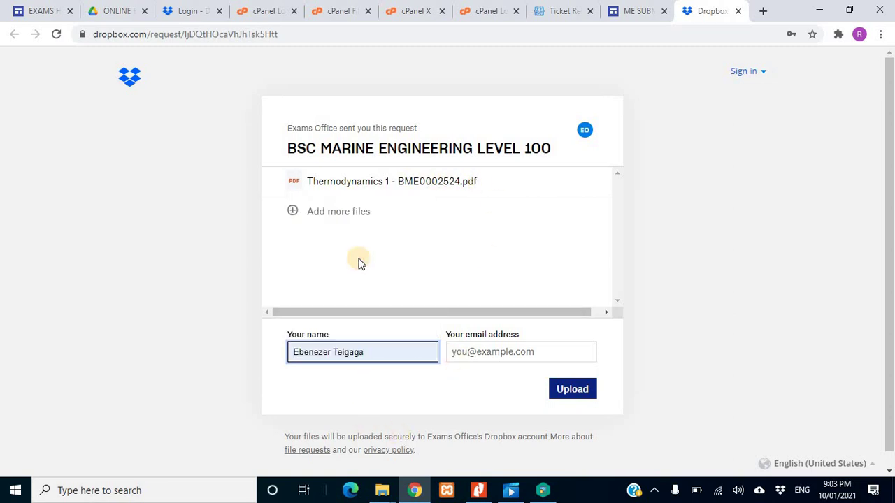
{"action": "left_click", "coordinate": [520, 351]}
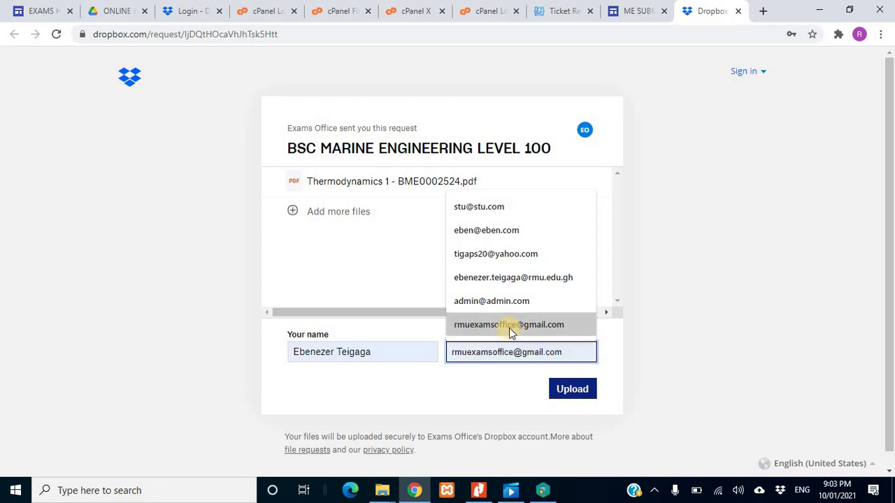
{"action": "left_click", "coordinate": [509, 327]}
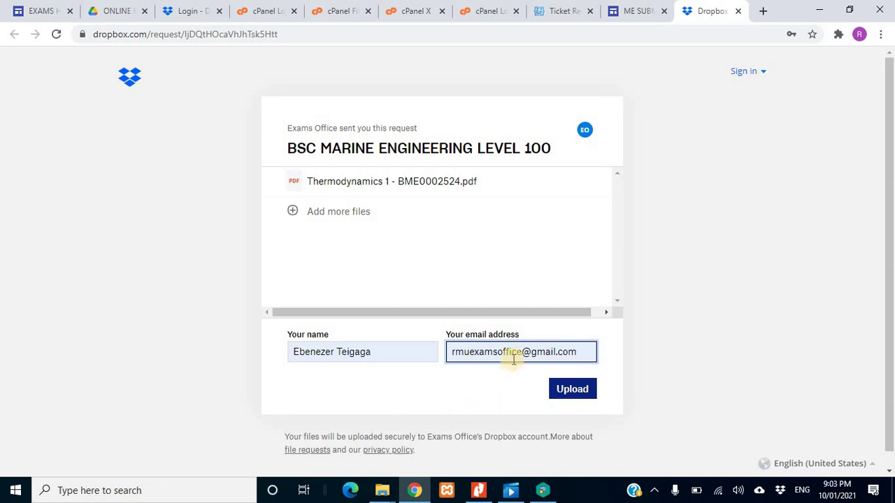
Upload the Thermodynamics 1 PDF to the BSC Marine Engineering Level 100 request and view the completion page
{"action": "left_click", "coordinate": [572, 392]}
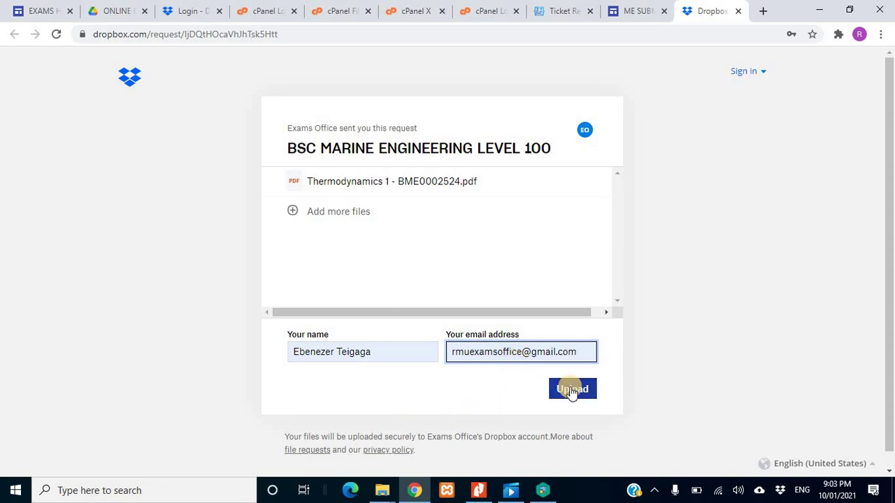
{"action": "left_click", "coordinate": [572, 390]}
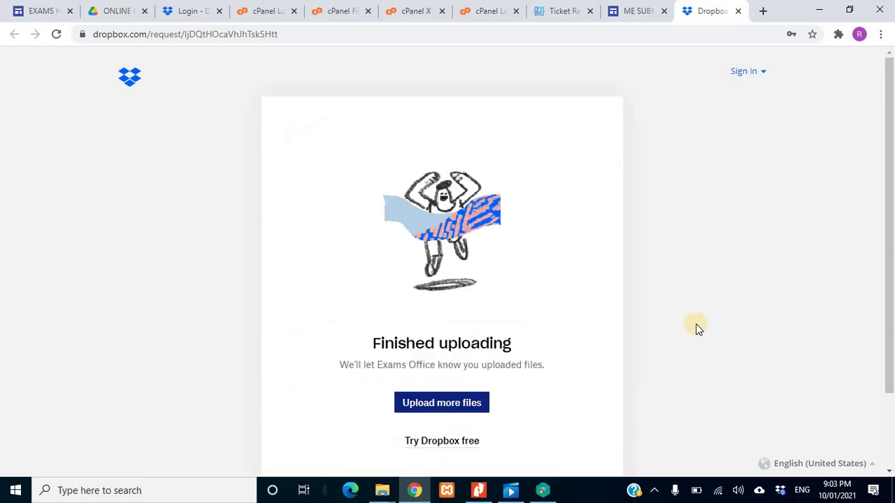
{"action": "scroll", "coordinate": [681, 326], "scroll_direction": "down", "scroll_amount": 2}
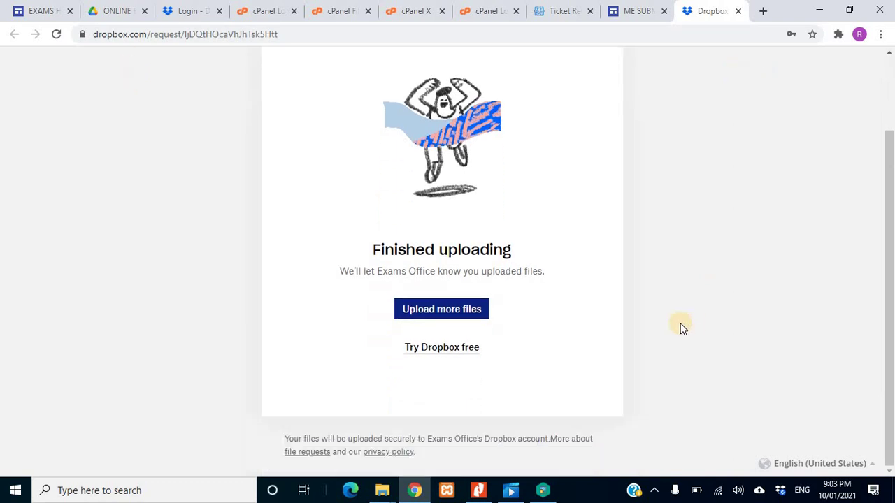